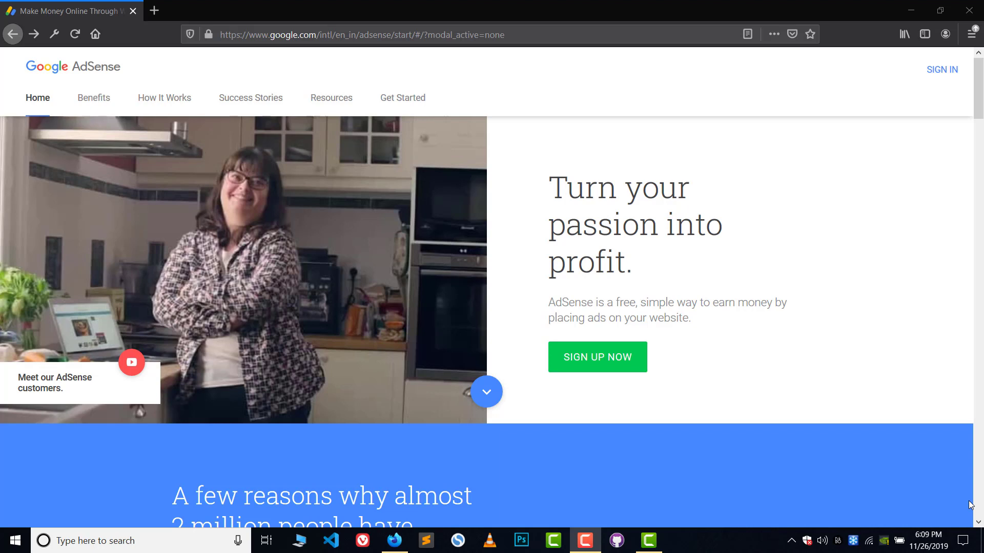
Step: Sign in to AdSense and reach the Home dashboard showing $0.14 estimated earnings this month
click(945, 66)
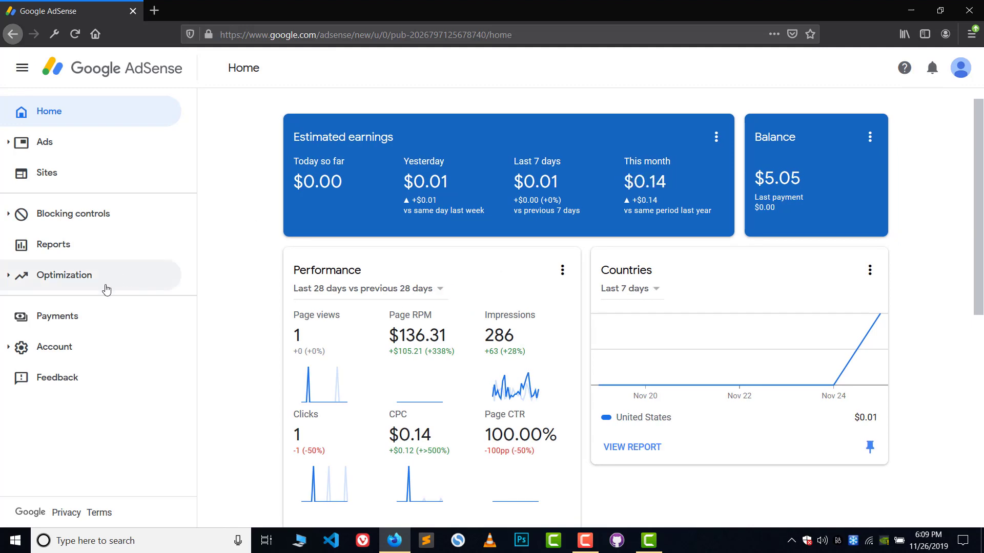
Step: Go to Payments and scroll to the Settings card with the monthly schedule and $100 threshold
click(96, 317)
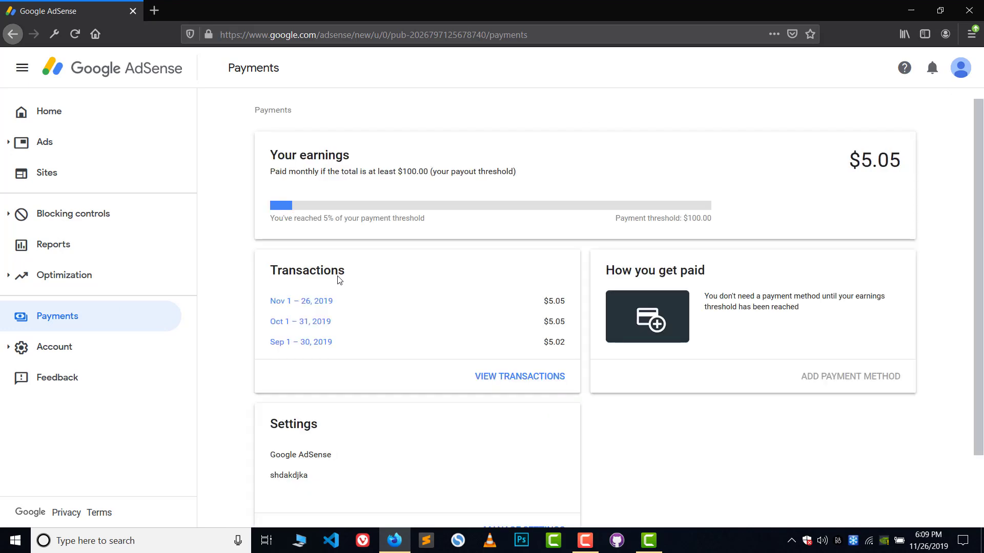
scroll(351, 305, down, 3)
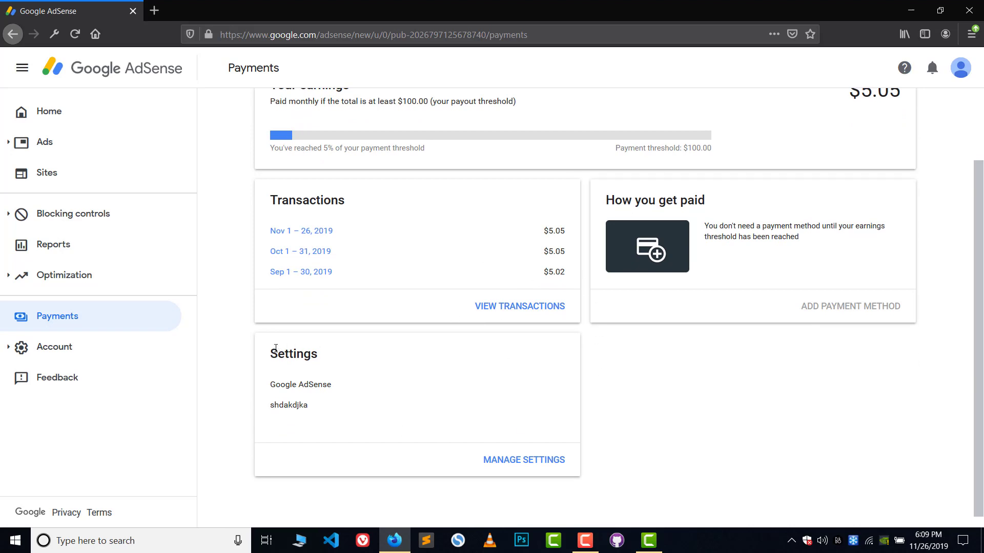
drag(284, 353, 293, 353)
Step: Open the full payment settings and scroll down to the Payments profile's Name and address entry
click(512, 460)
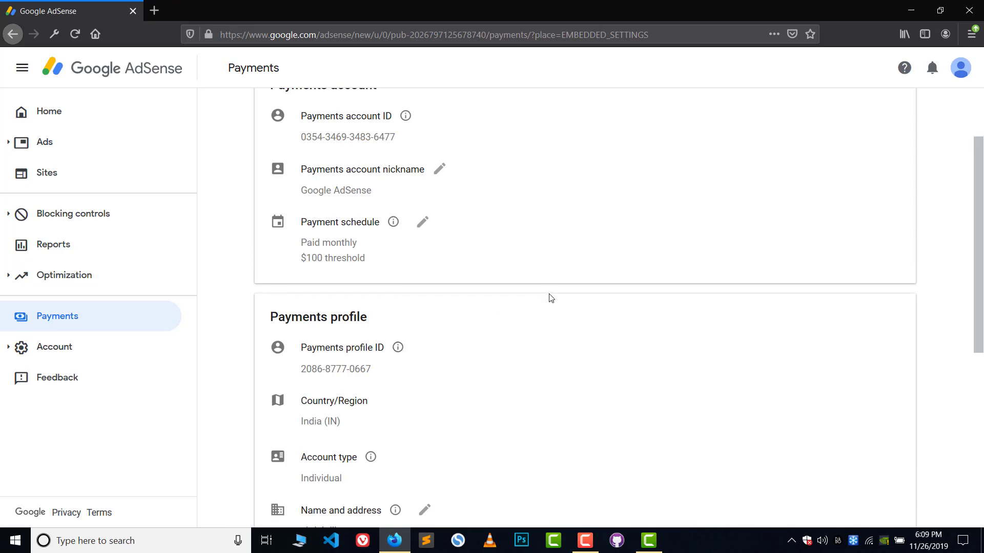
scroll(552, 292, down, 1)
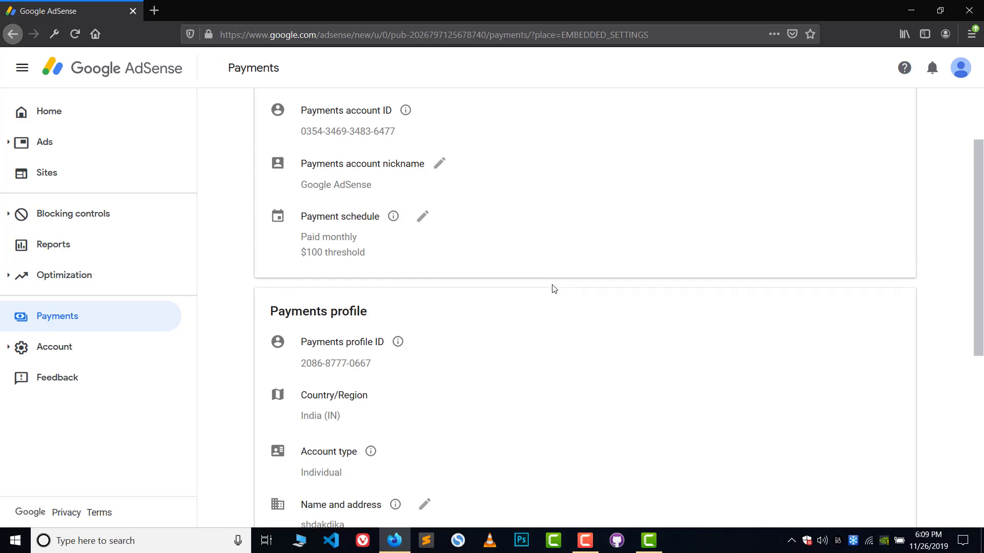
scroll(552, 289, down, 2)
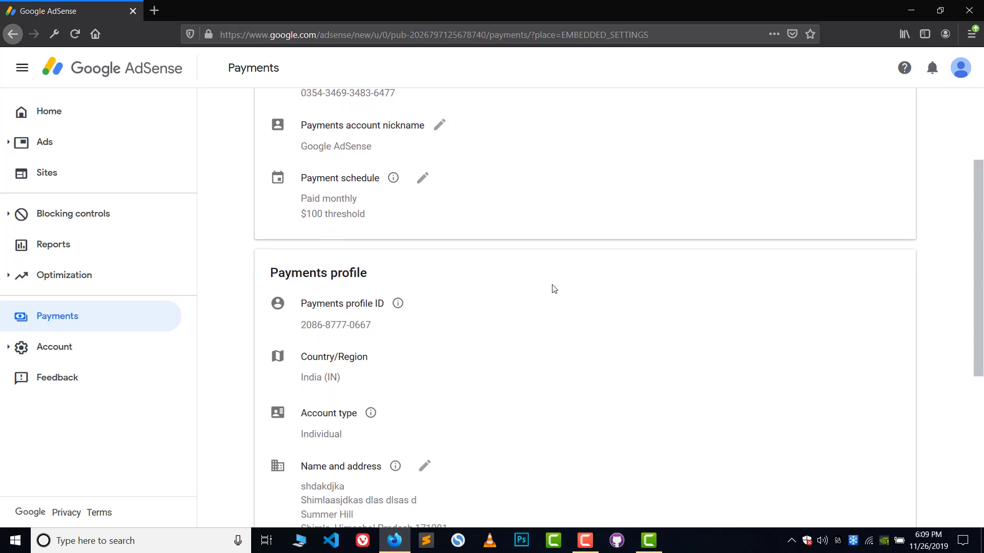
drag(271, 251, 361, 251)
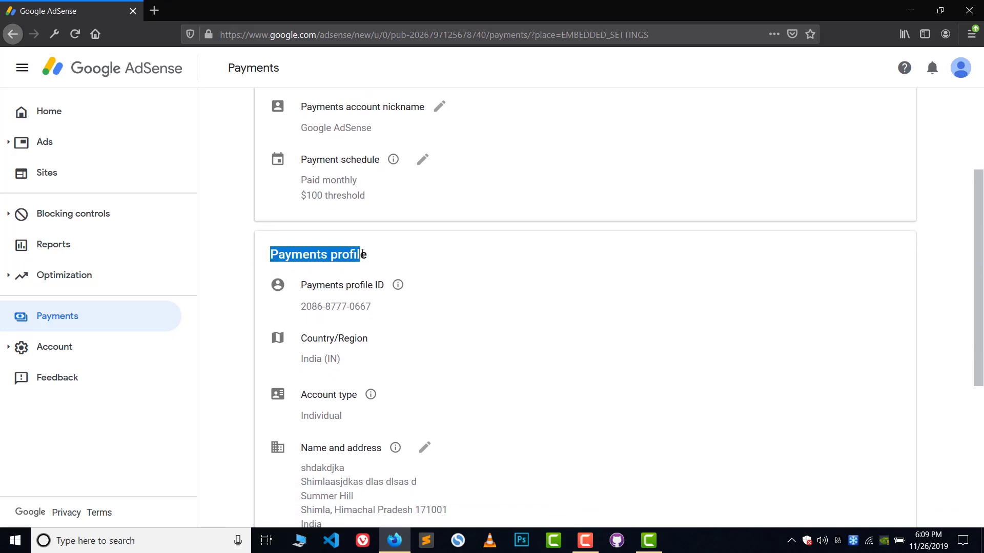
scroll(471, 297, down, 1)
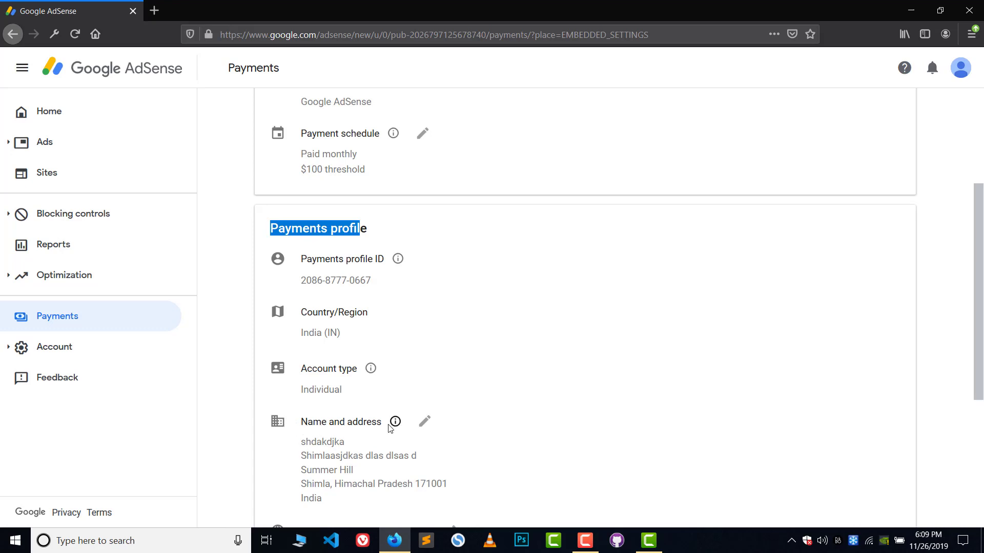
mouse_move(395, 421)
Step: Start editing name and address and change the profile name to 'your name'
click(425, 426)
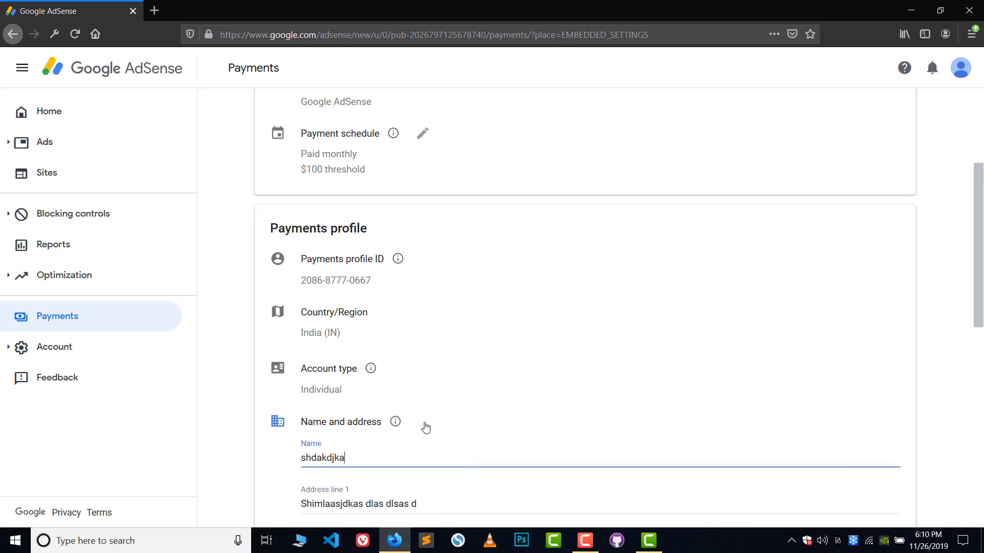
scroll(455, 416, down, 3)
scroll(455, 416, down, 3)
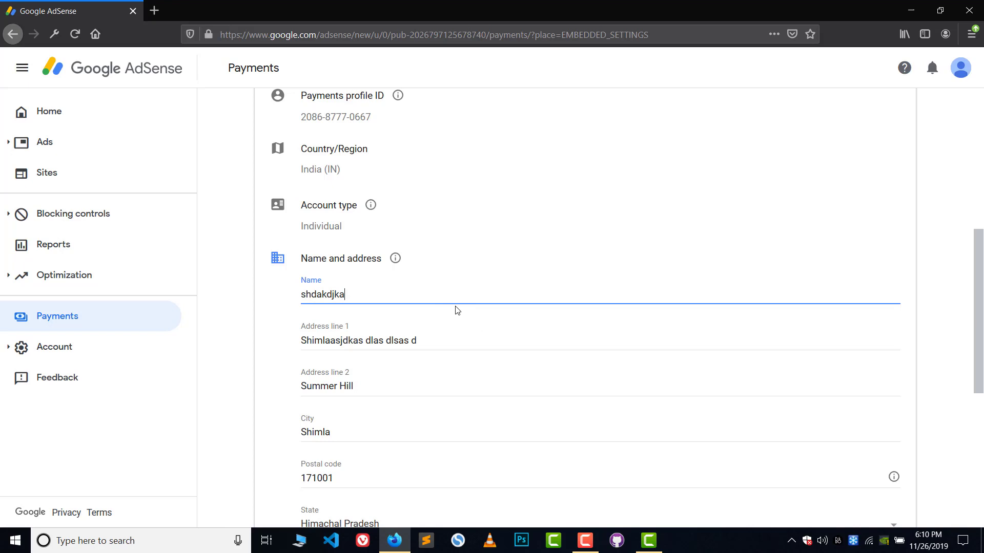
key(BackSpace)
key(BackSpace)
key(BackSpace)
key(BackSpace)
key(BackSpace)
key(BackSpace)
key(BackSpace)
key(BackSpace)
key(BackSpace)
text(asjd)
key(BackSpace)
key(BackSpace)
key(BackSpace)
key(BackSpace)
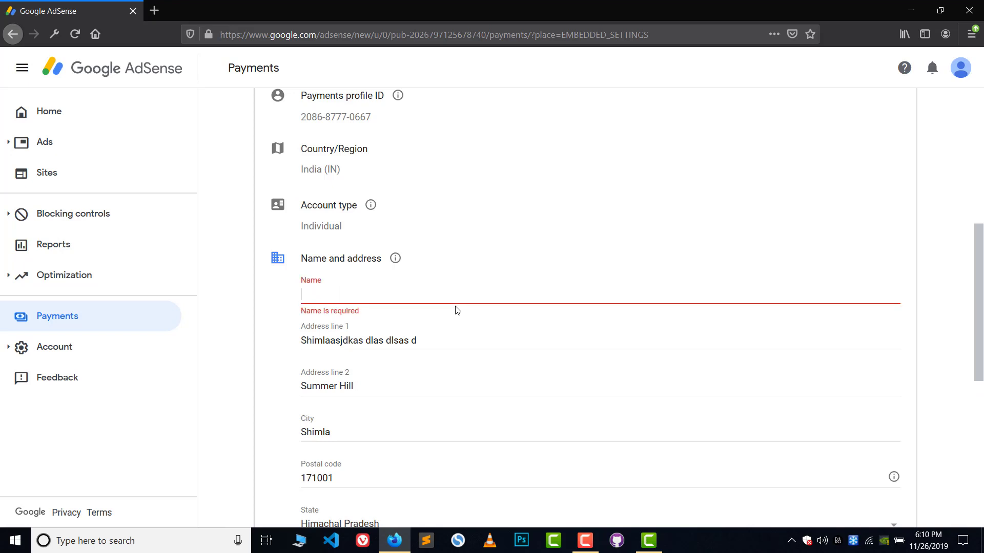
text(your name)
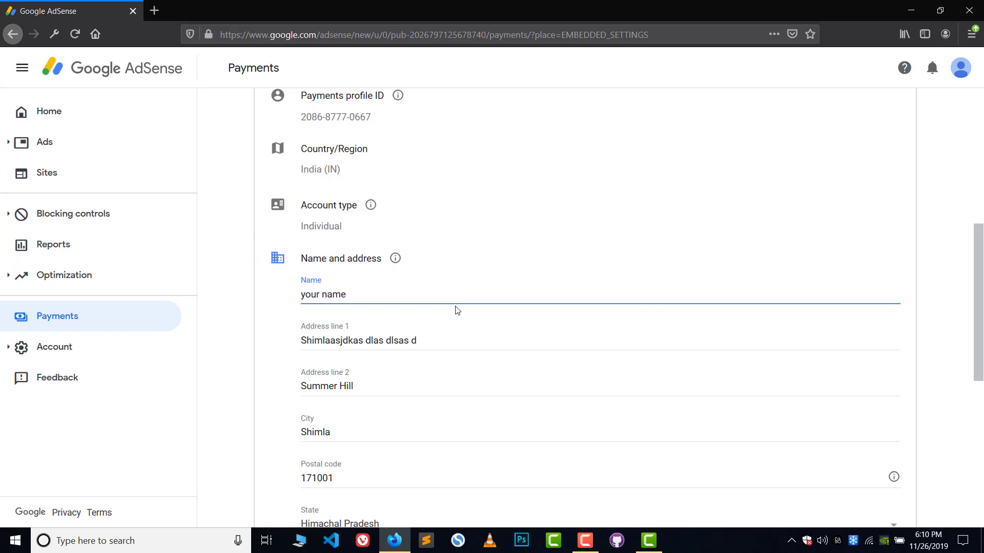
Step: Replace the first address line with 'your address'
drag(441, 342, 230, 334)
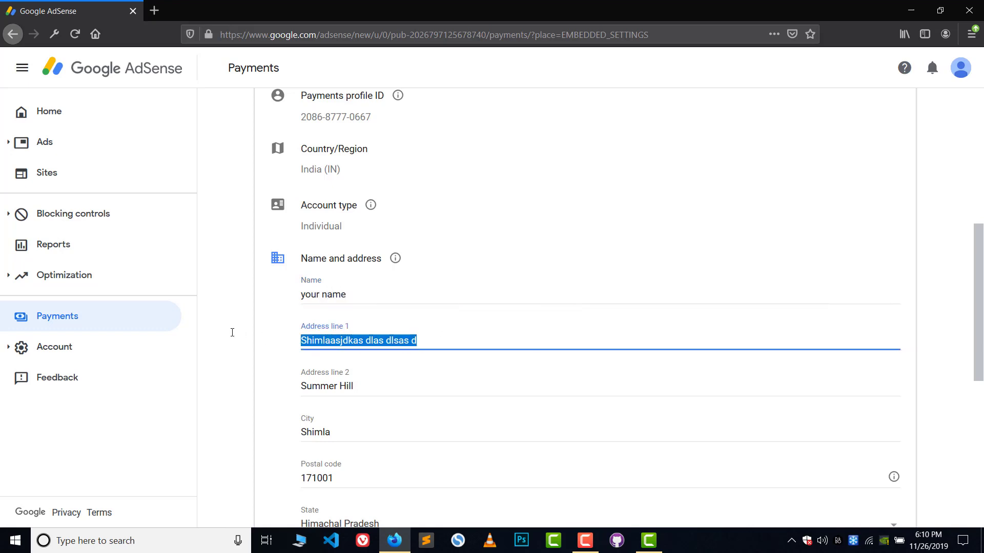
text(your a)
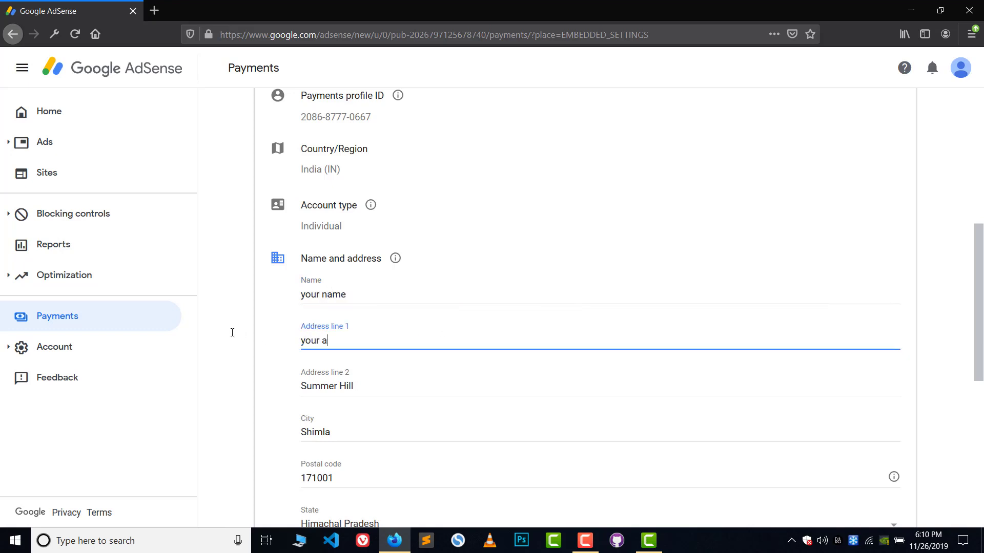
text(ddress)
triple_click(353, 290)
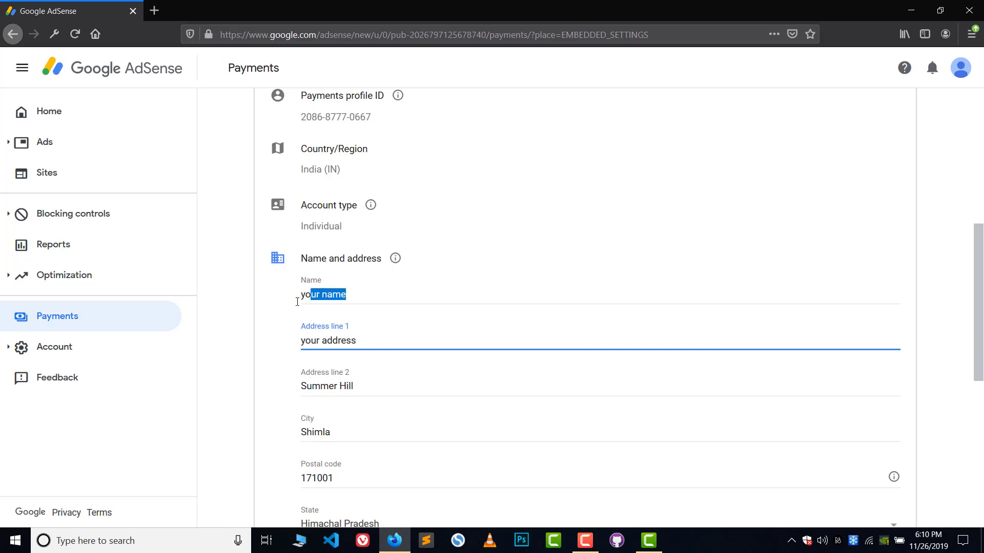
key(shift+Tab)
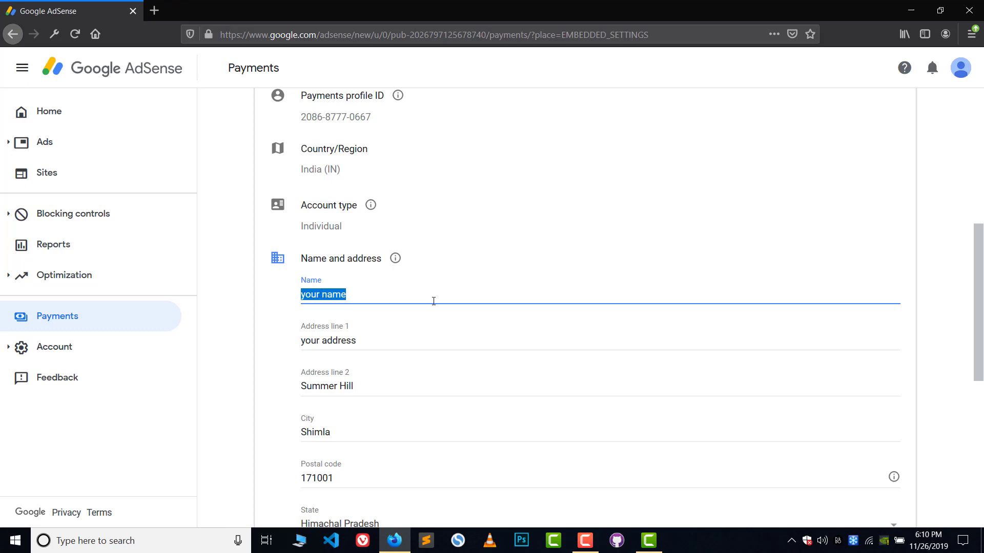
scroll(470, 301, down, 2)
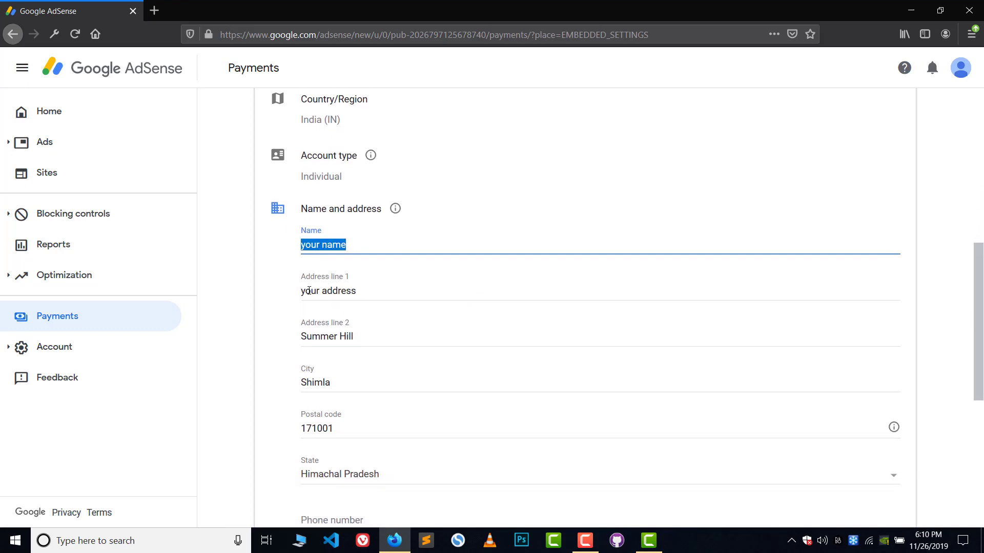
drag(333, 291, 364, 291)
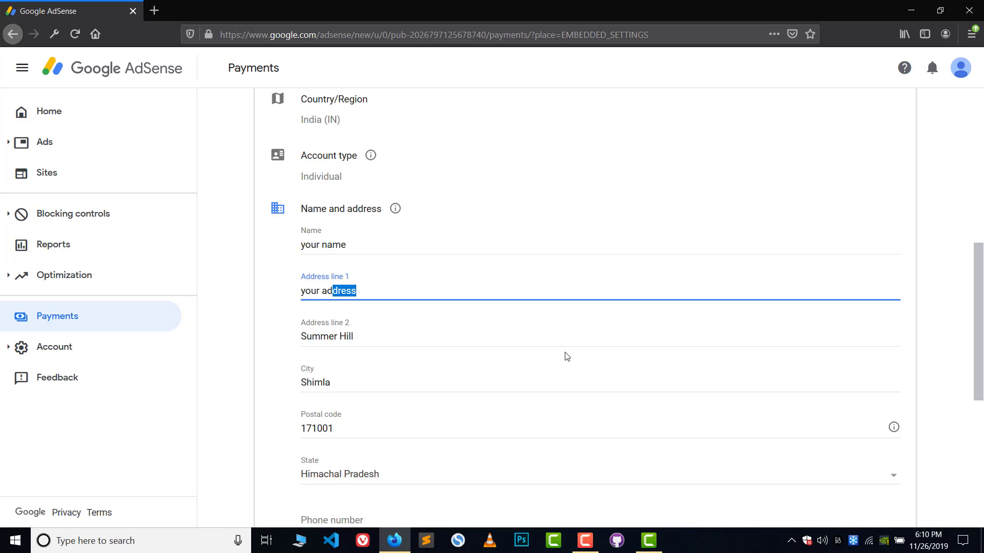
scroll(565, 354, down, 1)
scroll(637, 329, down, 4)
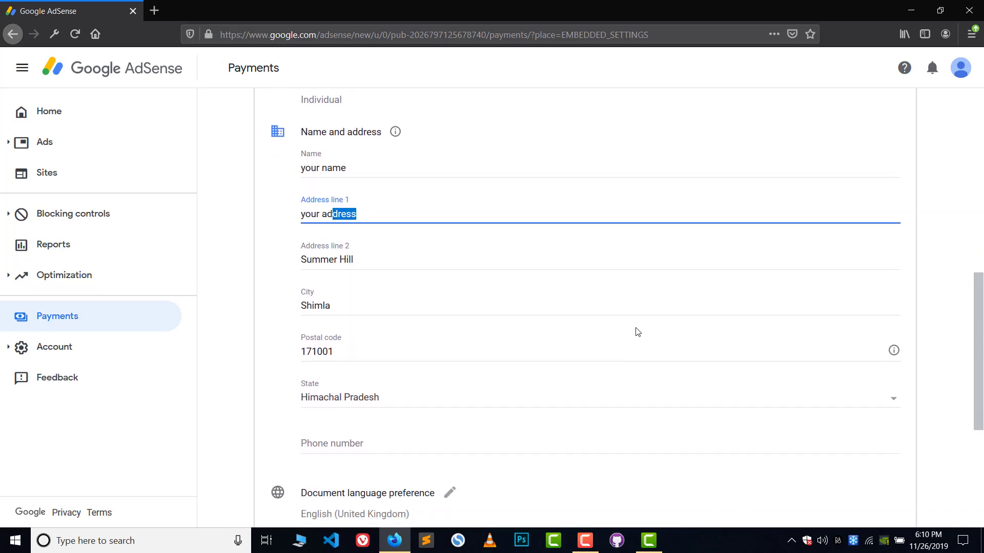
Step: Save the payments profile with name 'your name' and address line 'your address'
click(881, 511)
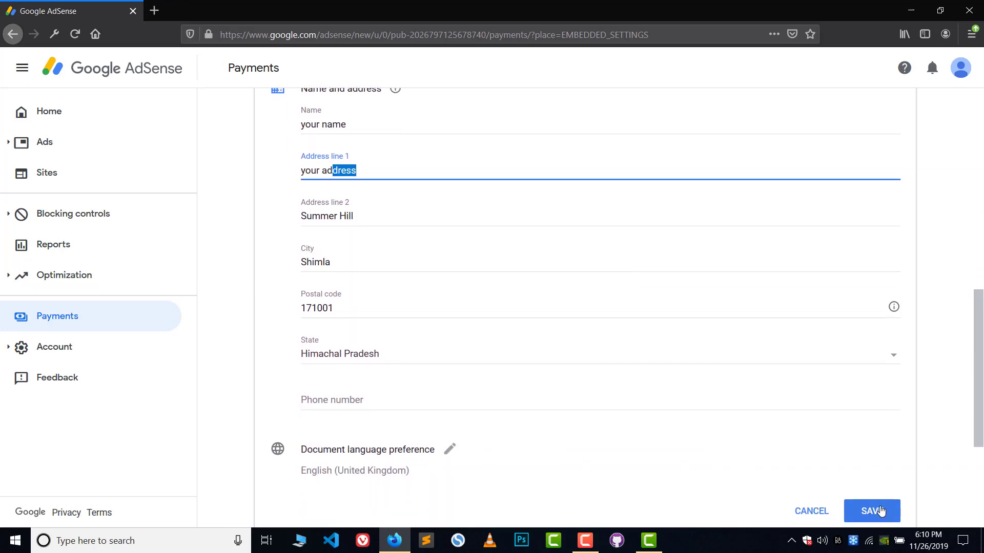